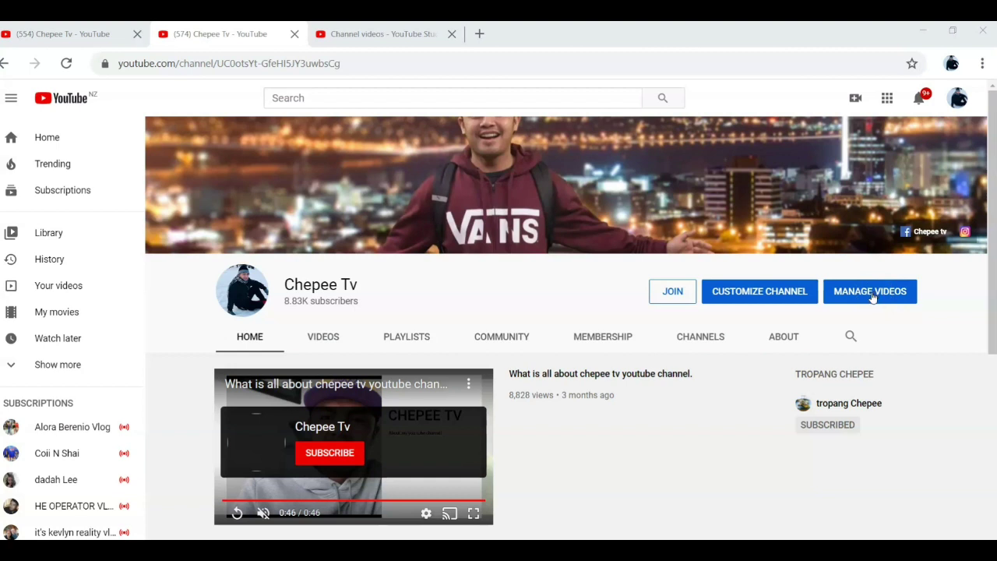
Open the channel's video manager and its Studio settings, and show the Channel basic info down to the keywords
click(871, 294)
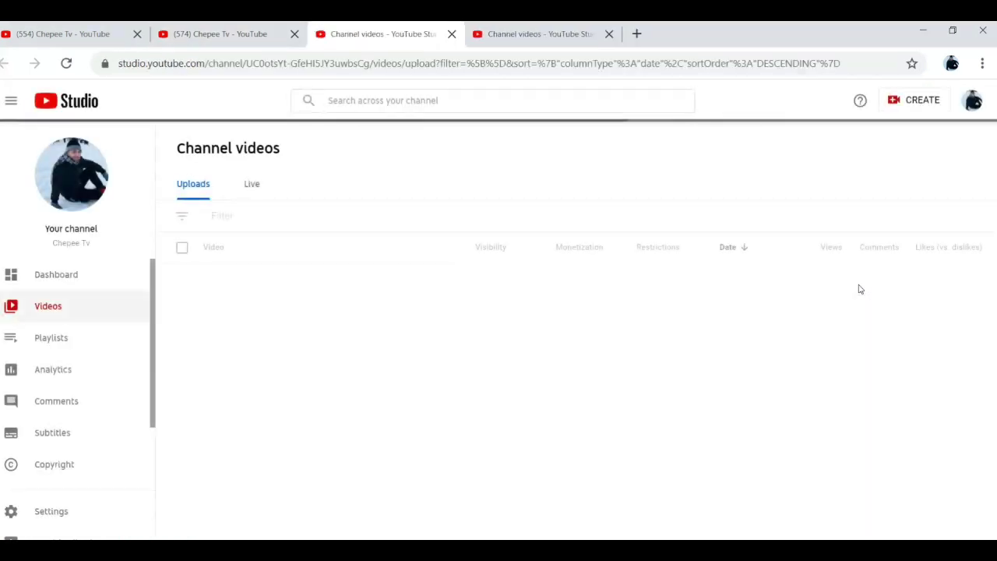
click(596, 288)
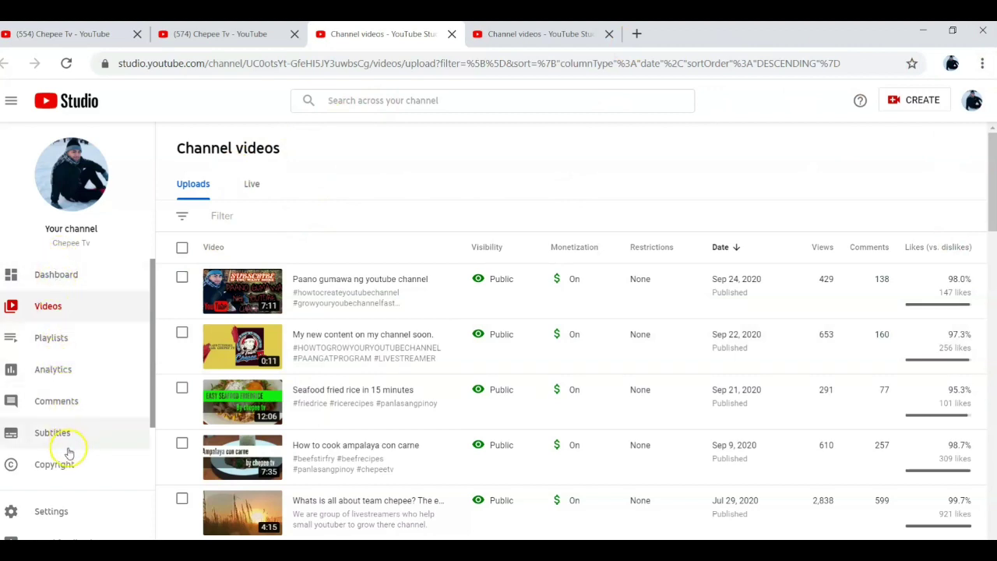
click(46, 516)
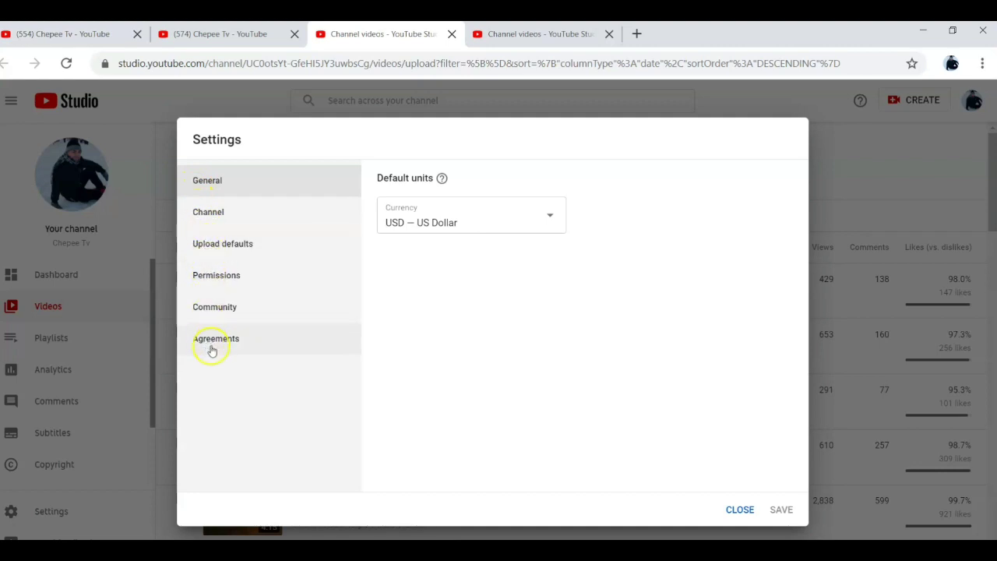
click(202, 215)
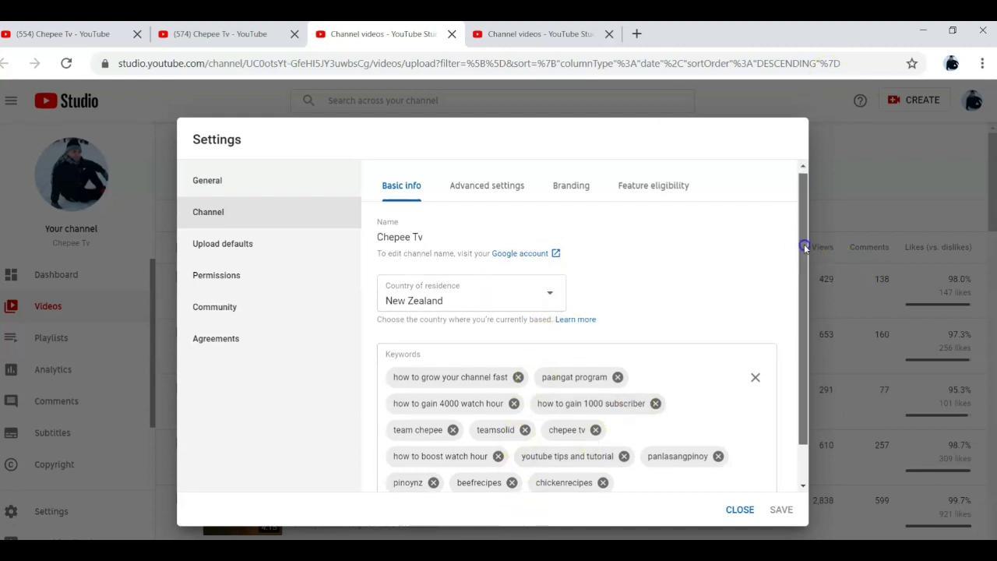
drag(804, 241, 813, 305)
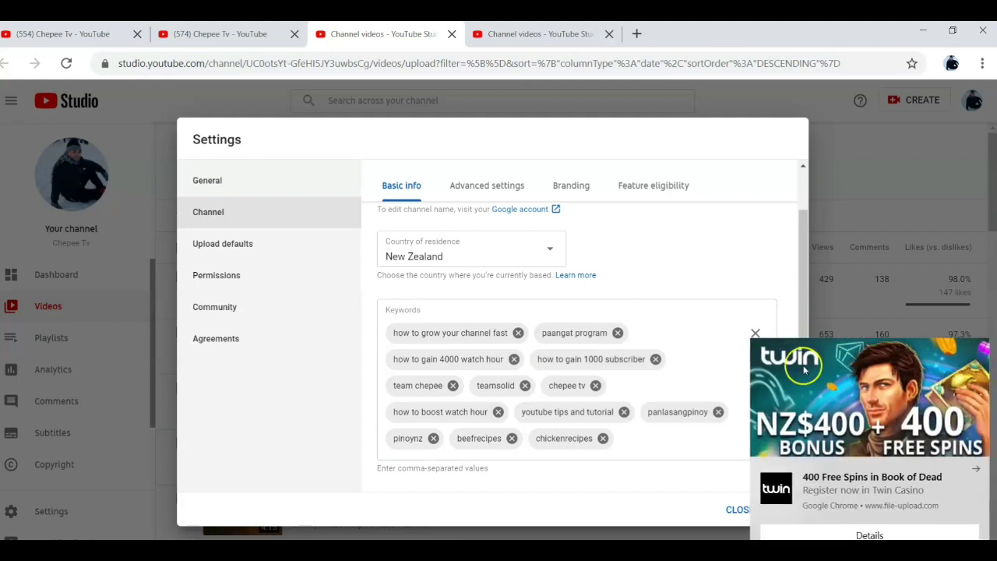
Review the channel's advanced settings, from the made-for-kids audience choice and Google Ads account linking down to auto-generated captions
click(488, 190)
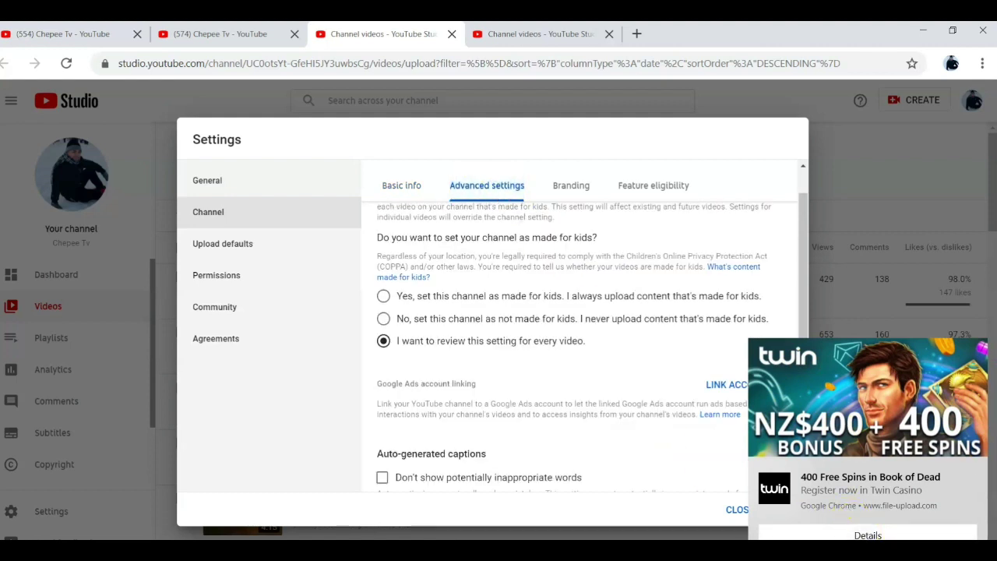
key(super+a)
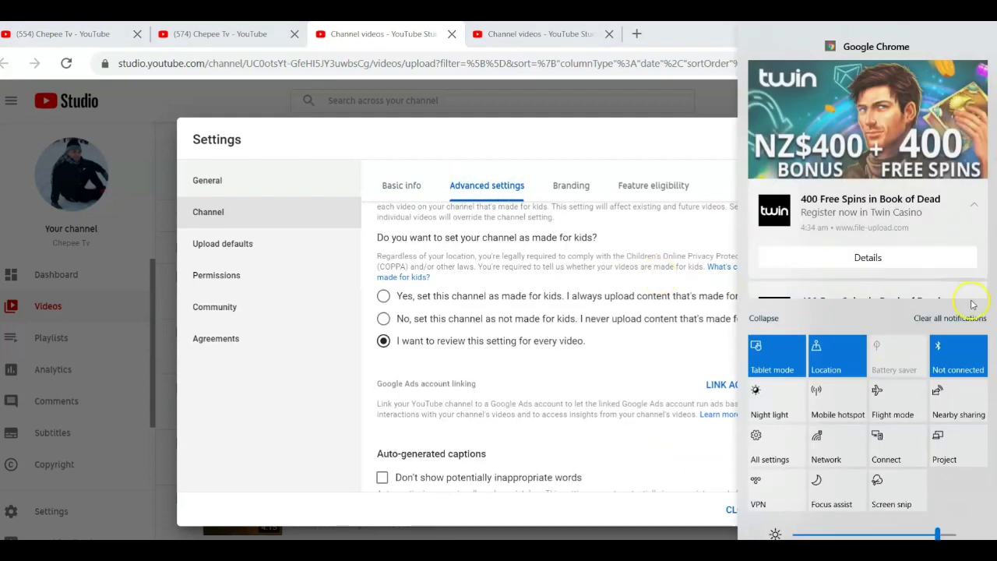
click(741, 350)
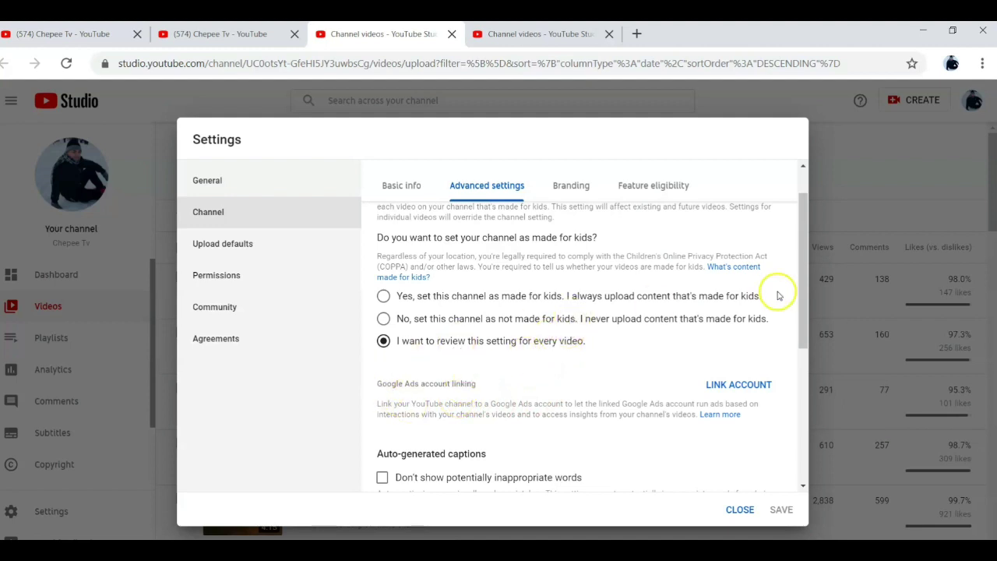
drag(801, 289, 807, 405)
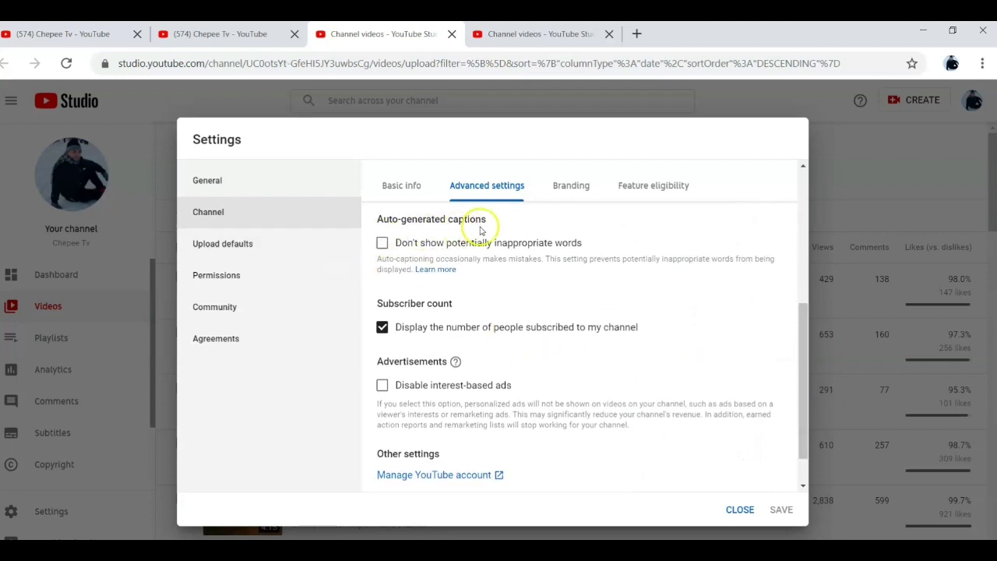
Turn off the display of the channel's subscriber count and turn it back on
click(383, 328)
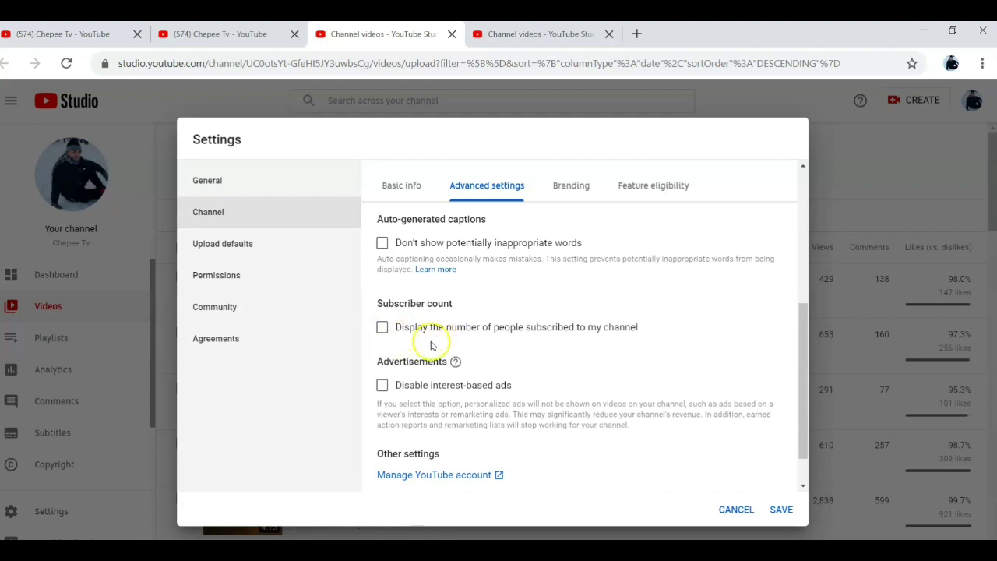
click(384, 330)
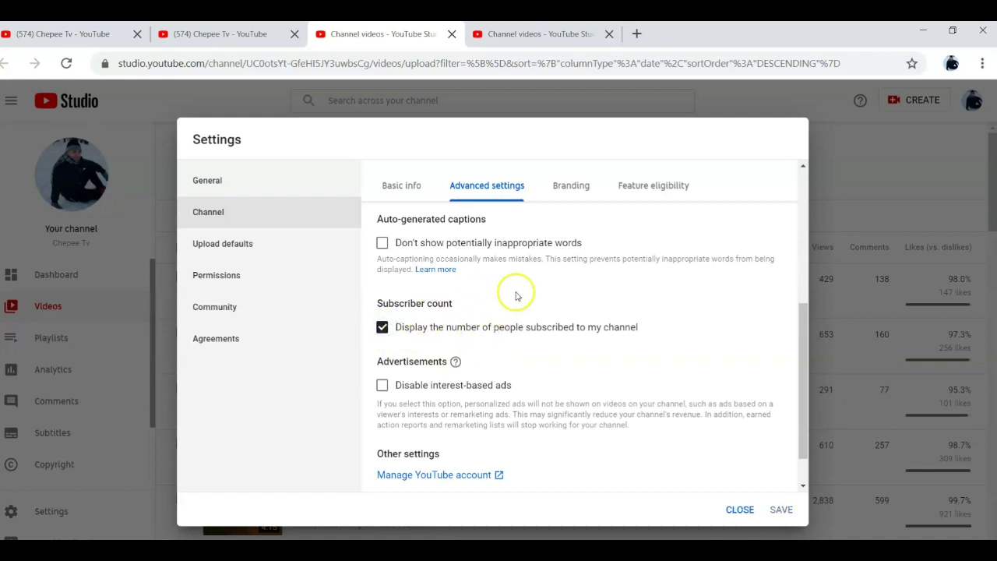
Examine the remaining advanced channel settings, the branding watermark and its display time, and the feature eligibility
scroll(521, 303, down, 1)
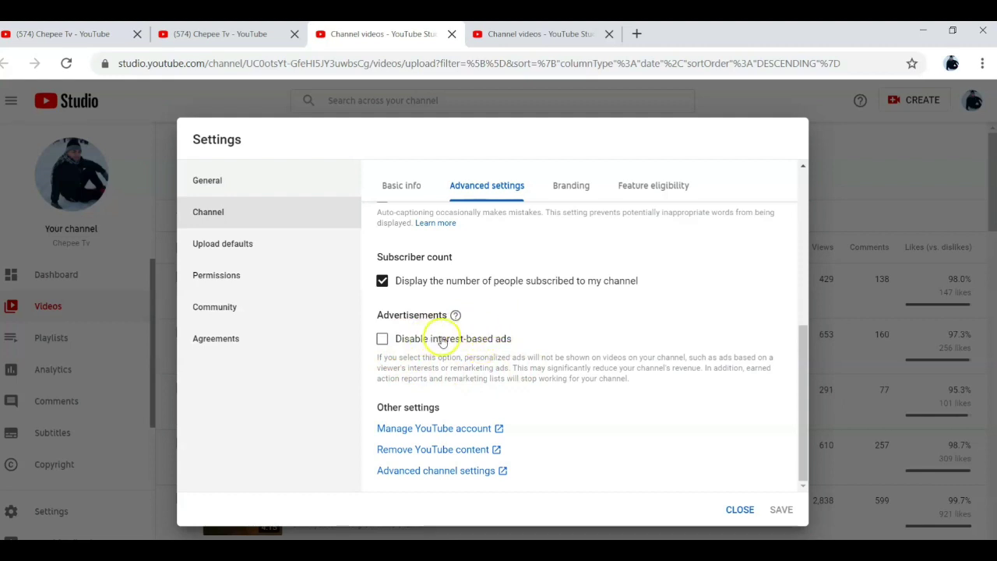
click(565, 191)
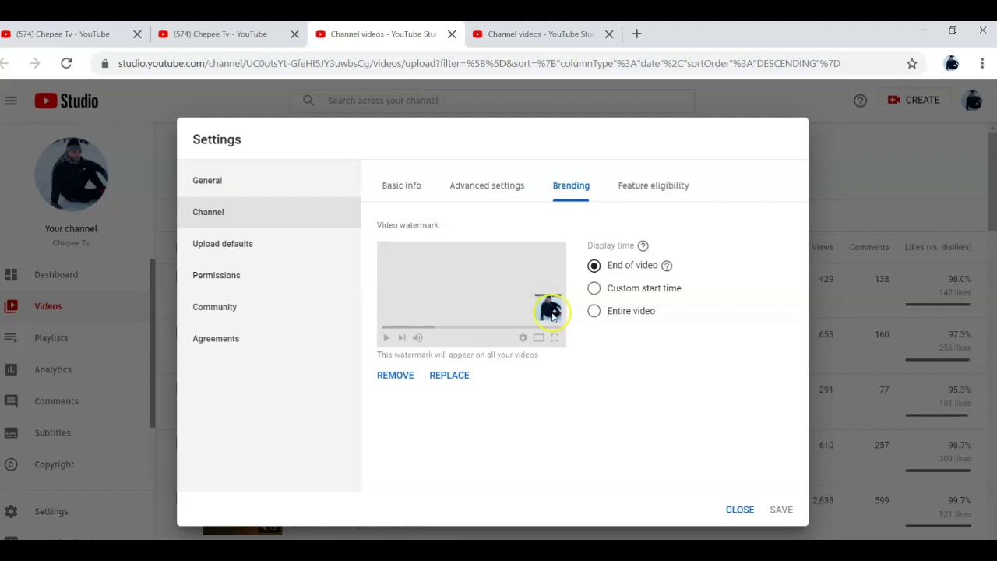
click(649, 193)
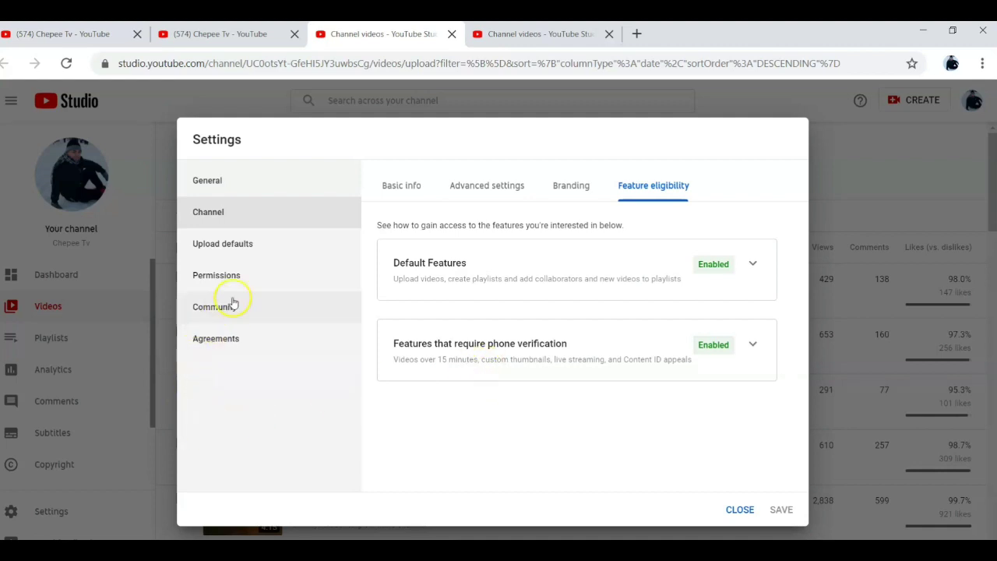
Review the upload defaults' basic info, covering the default title, full description, visibility and tags
click(214, 248)
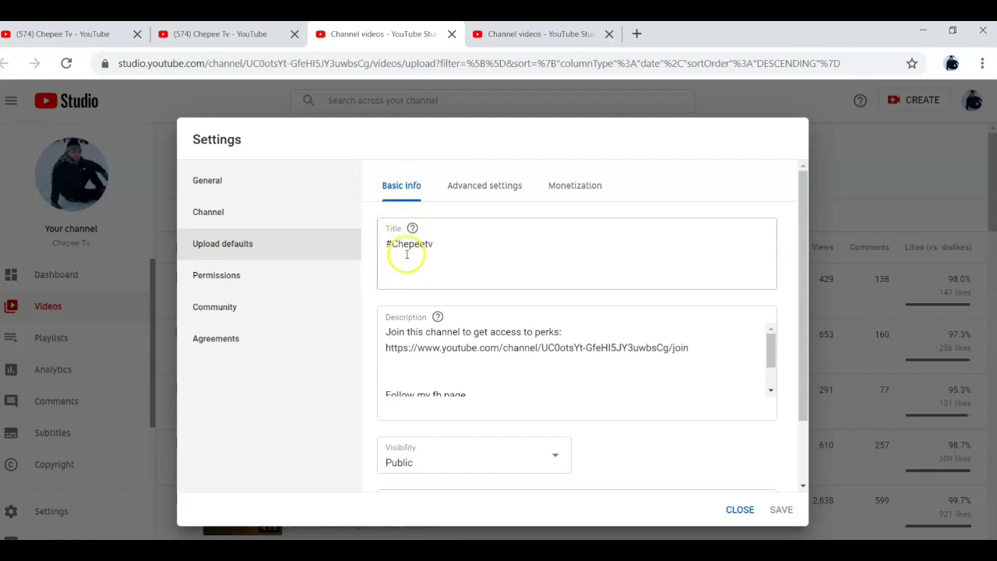
scroll(435, 251, down, 2)
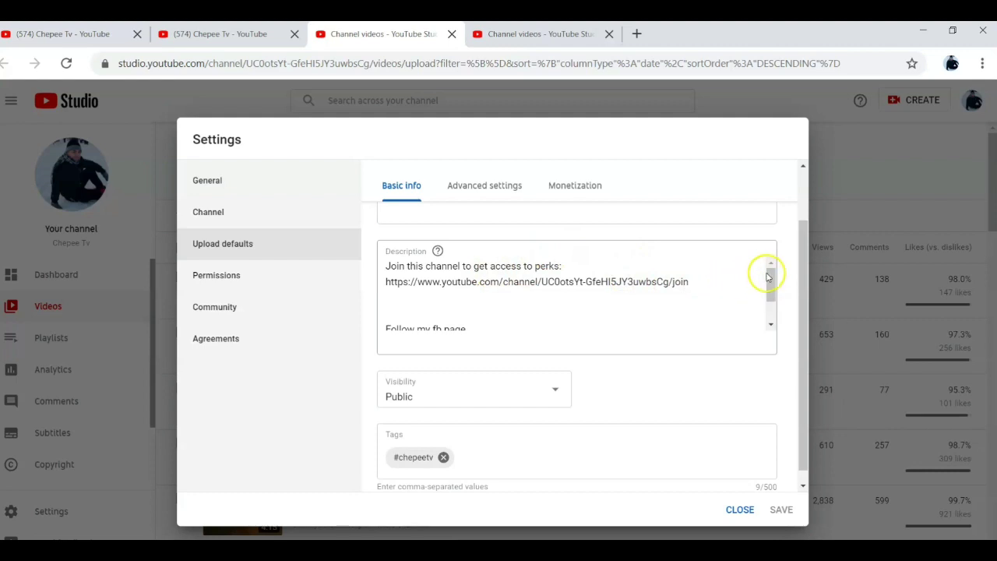
drag(771, 289, 778, 312)
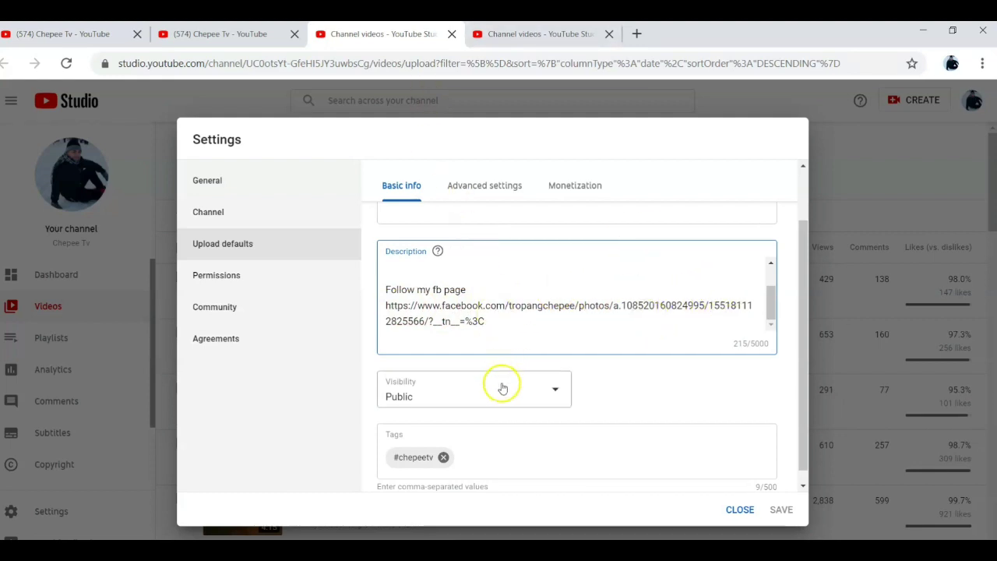
scroll(501, 385, down, 1)
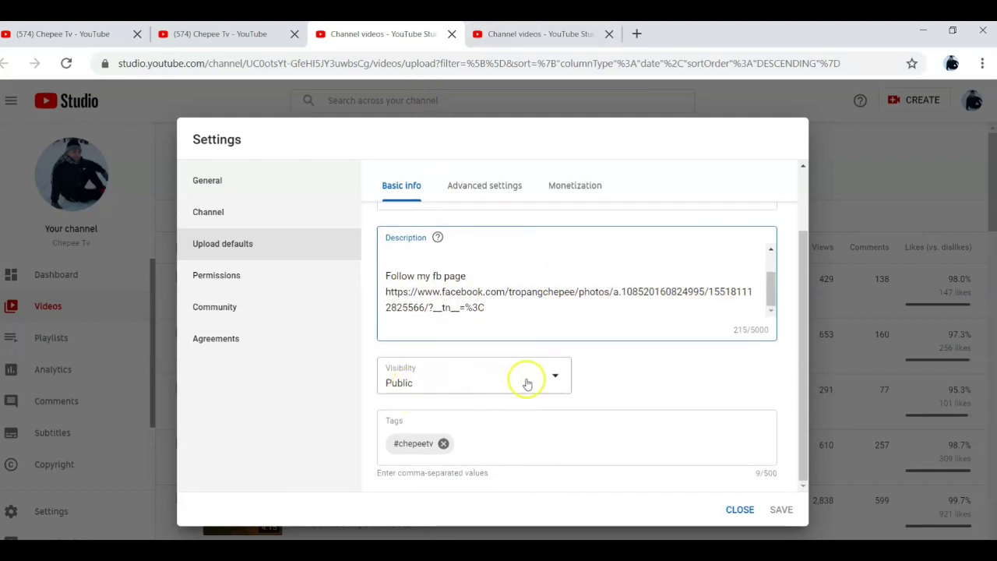
scroll(445, 421, up, 3)
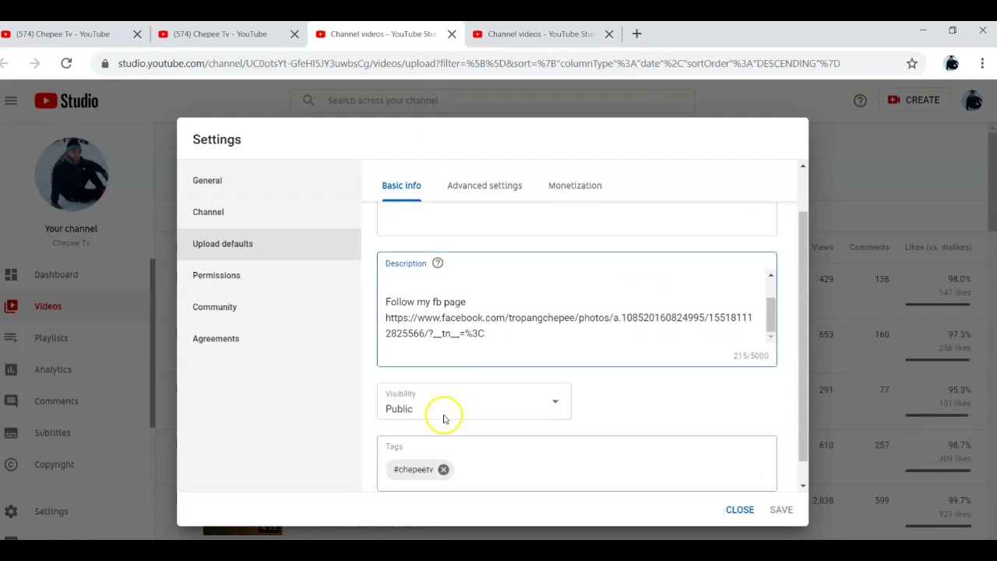
Look at the license choices in the upload defaults' advanced settings, keeping Standard YouTube License
click(487, 192)
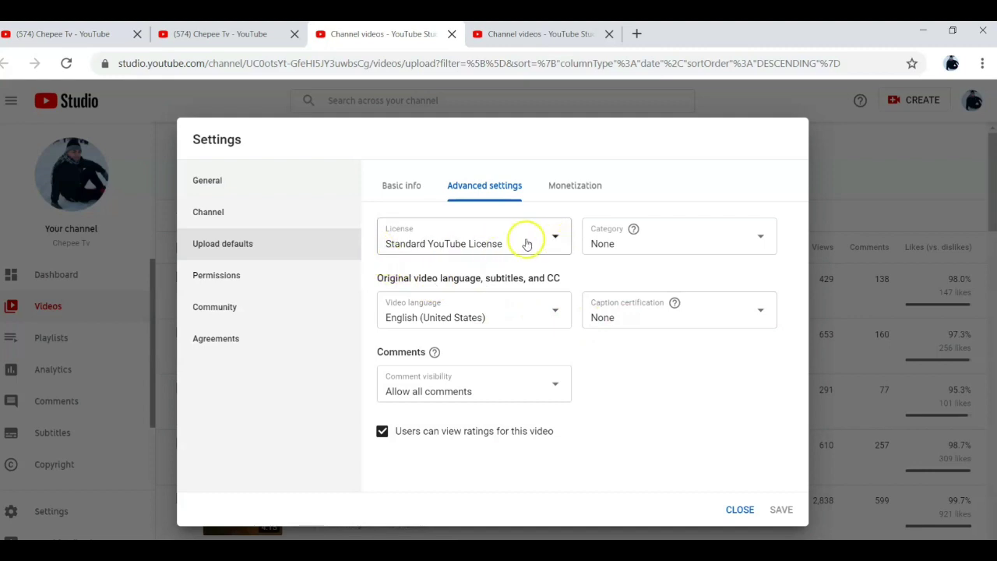
click(554, 240)
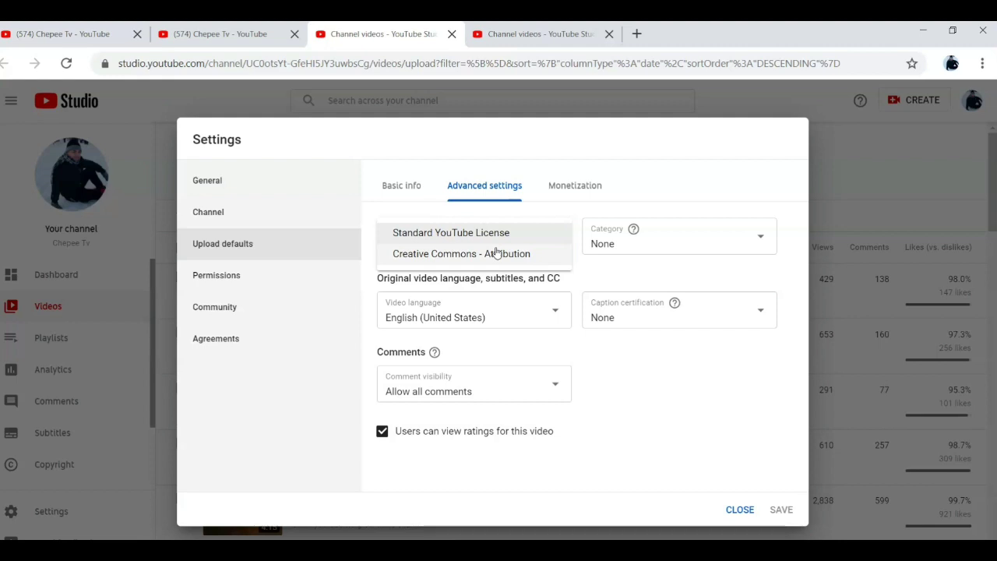
click(476, 240)
click(398, 242)
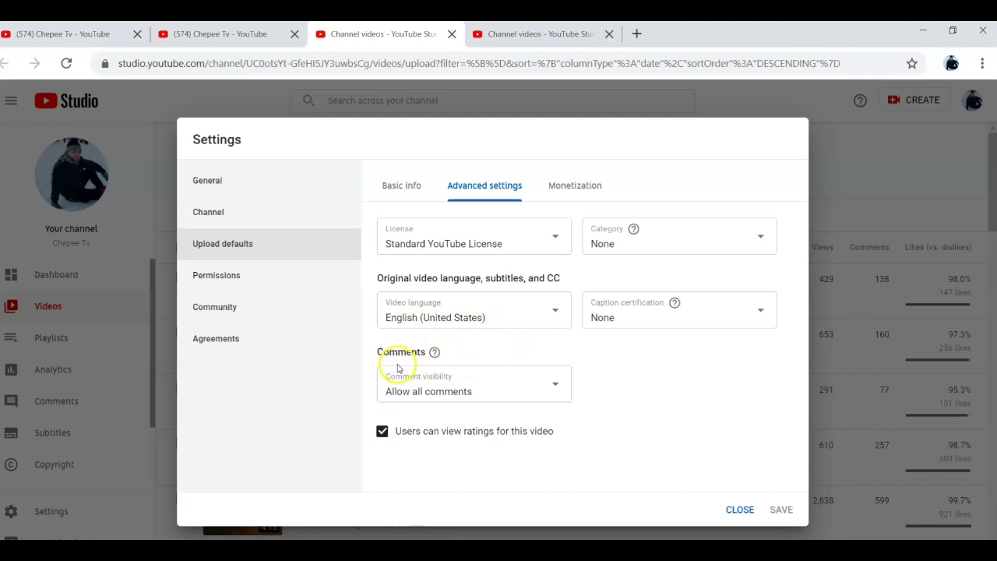
Examine the comment visibility and video category choices in the upload defaults without changing either
click(557, 387)
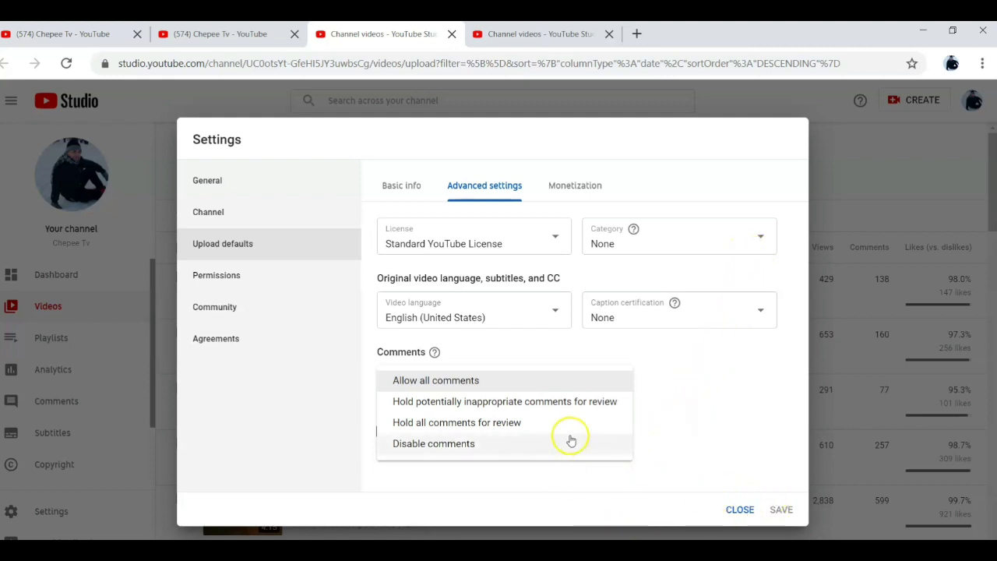
click(760, 239)
click(759, 242)
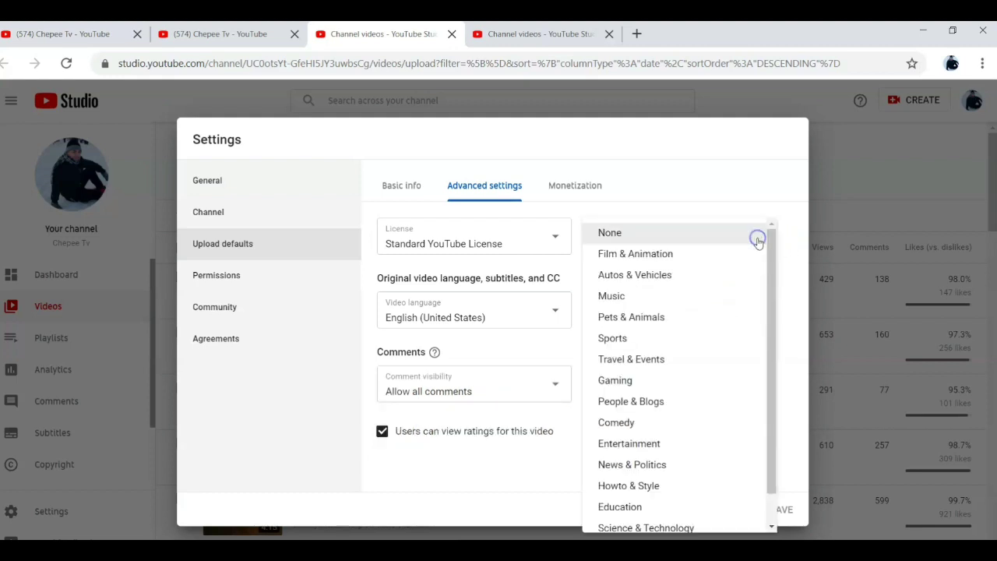
scroll(678, 379, down, 1)
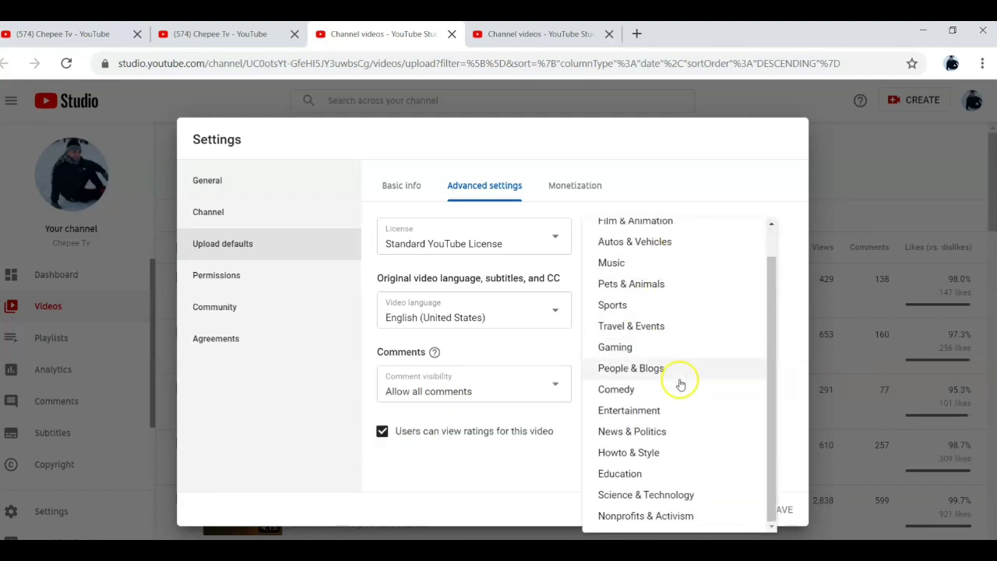
scroll(658, 311, up, 1)
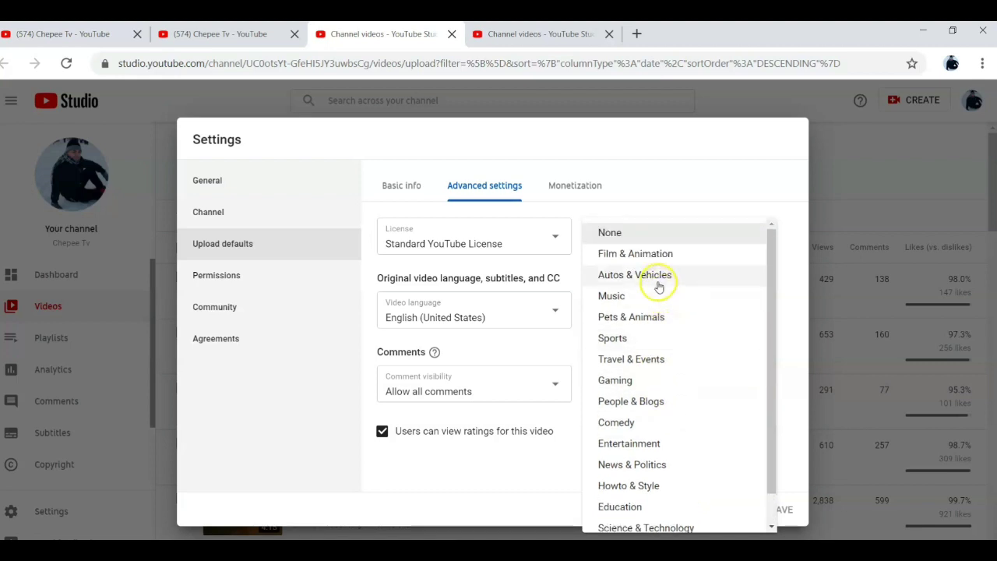
scroll(657, 343, down, 1)
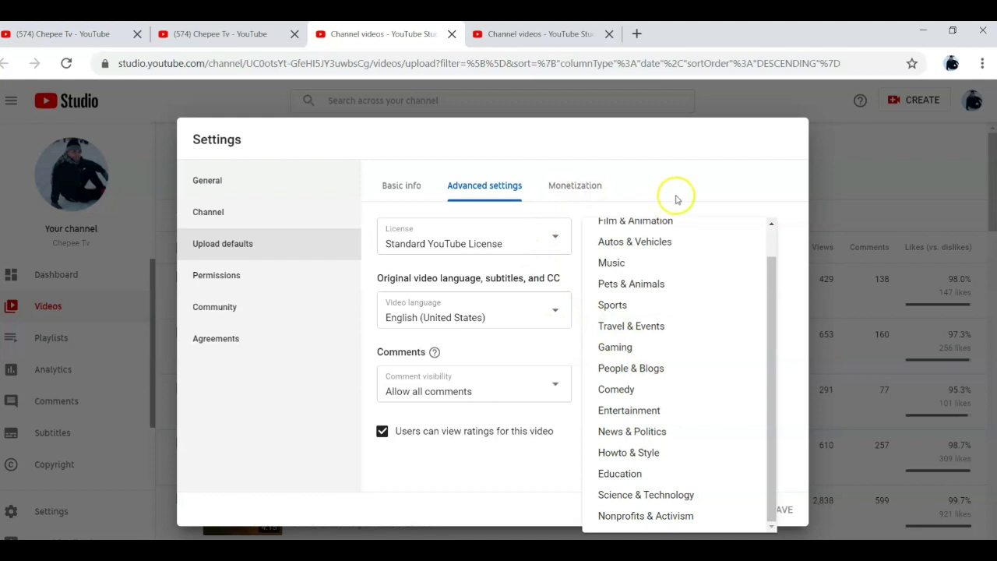
click(340, 390)
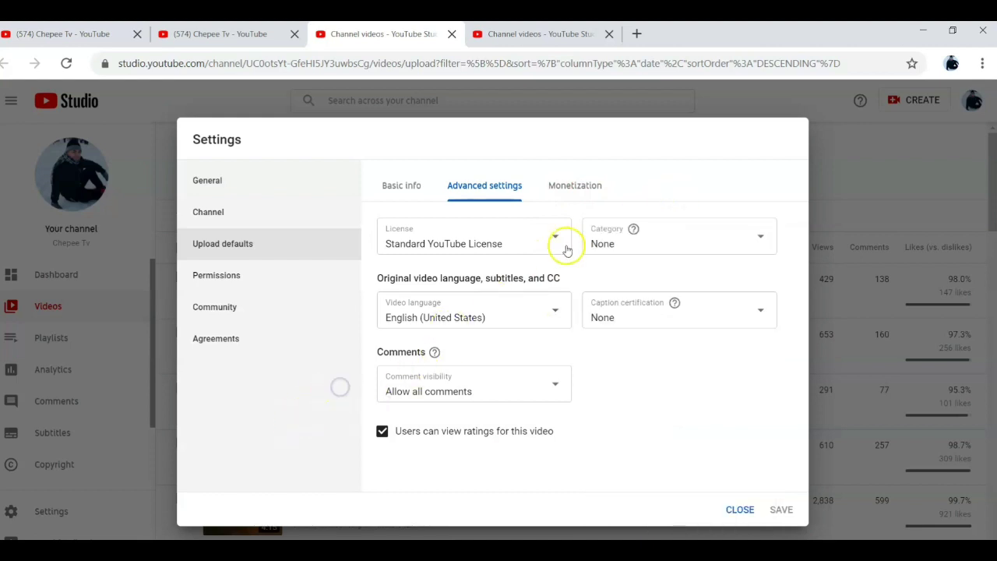
Review the default monetization ad types and the Community automated filters for moderators, approved and hidden users, blocked words and links
click(574, 194)
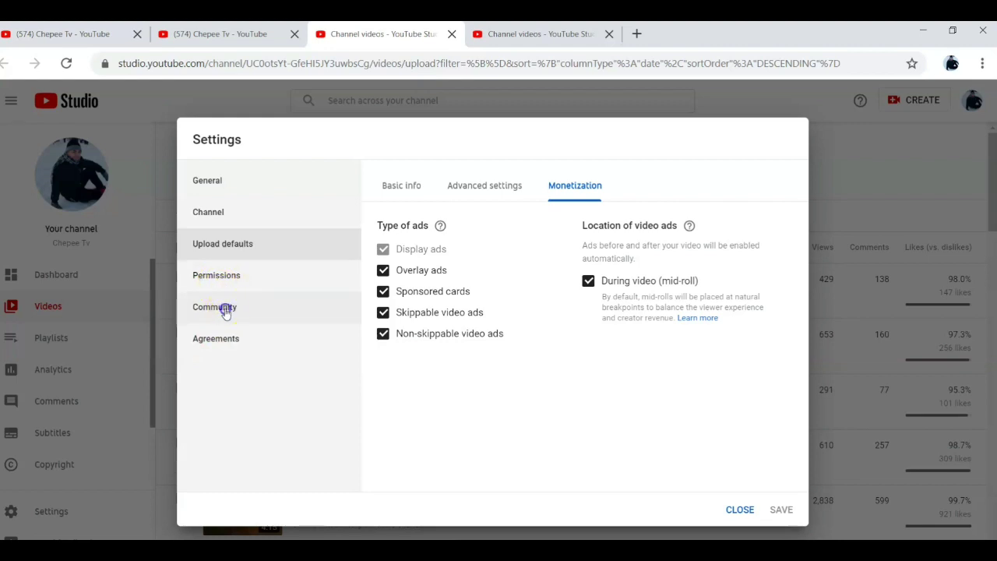
click(224, 310)
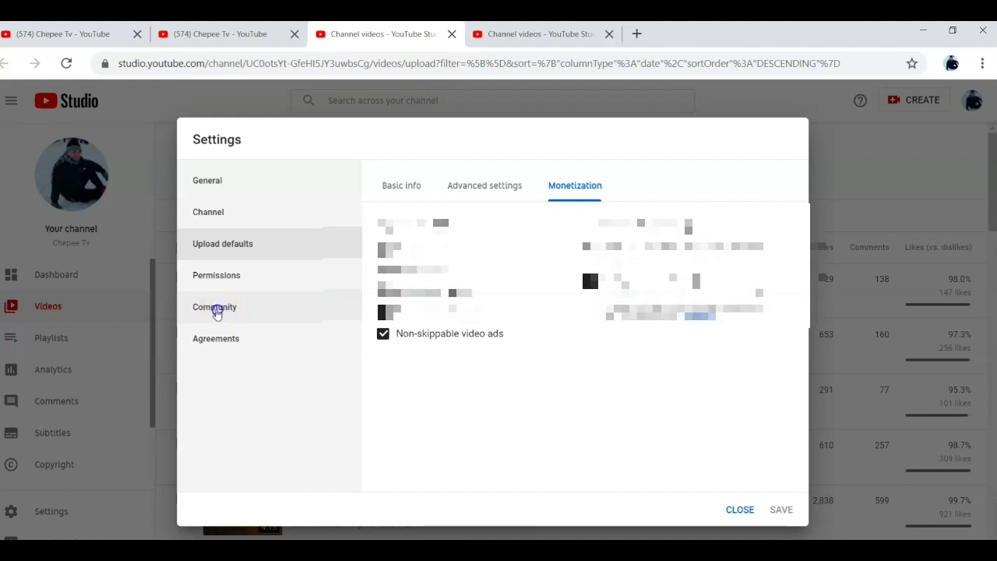
click(227, 313)
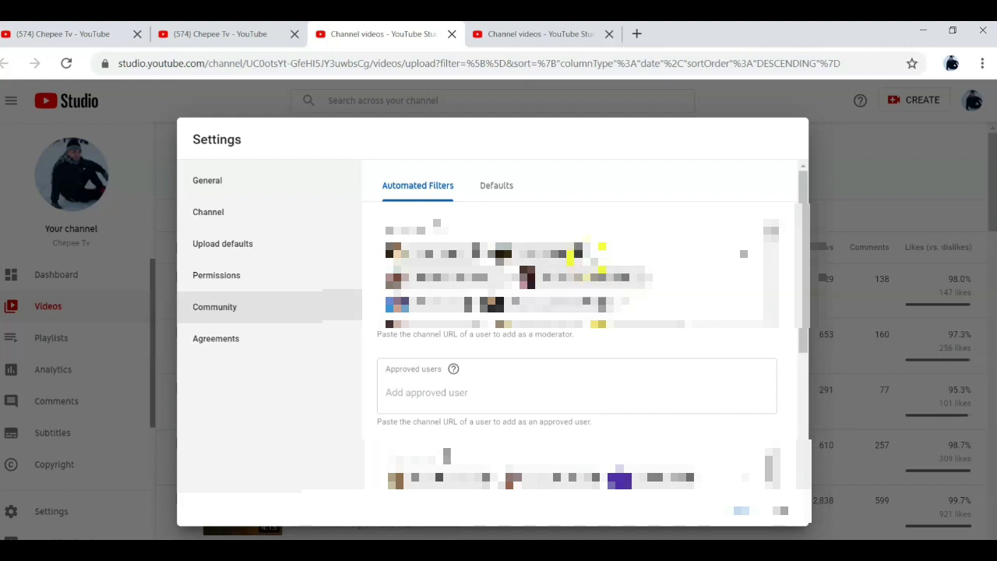
click(807, 311)
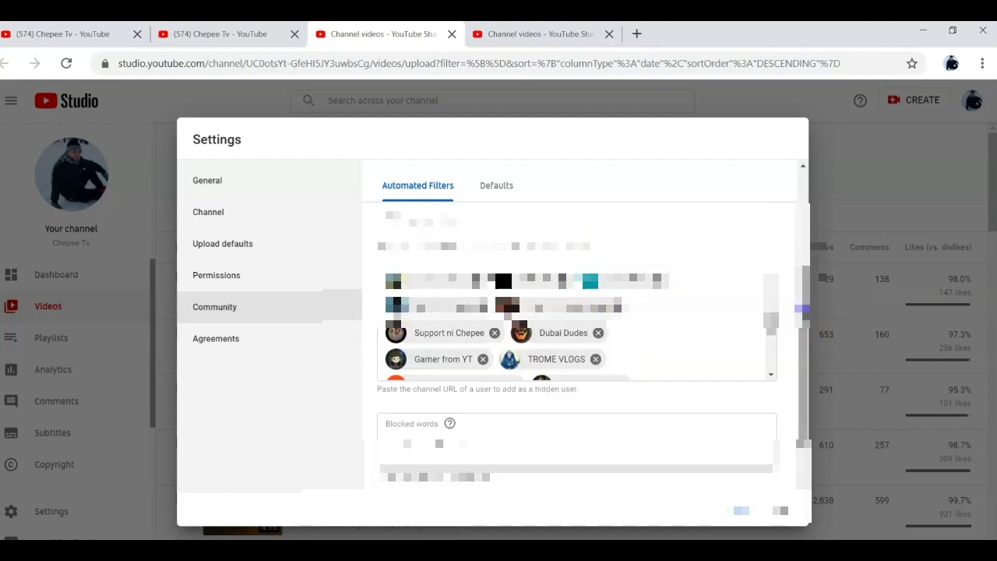
drag(807, 312, 807, 217)
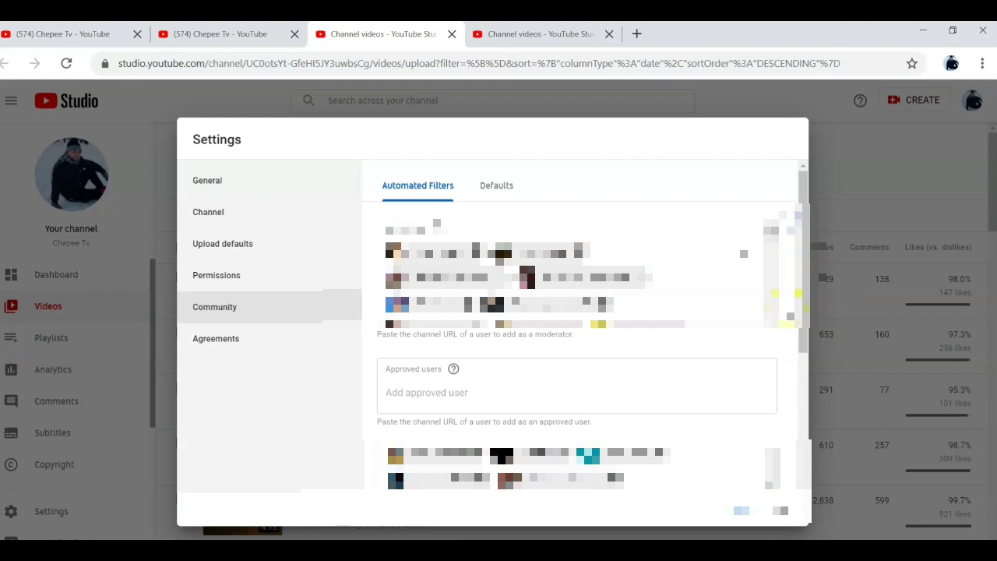
click(789, 326)
drag(807, 313, 807, 293)
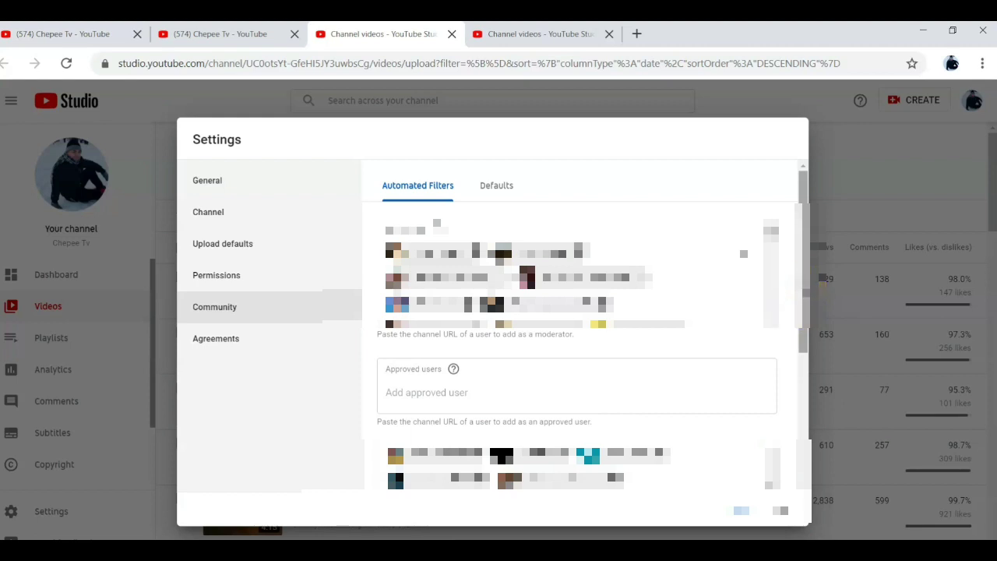
drag(807, 300, 830, 428)
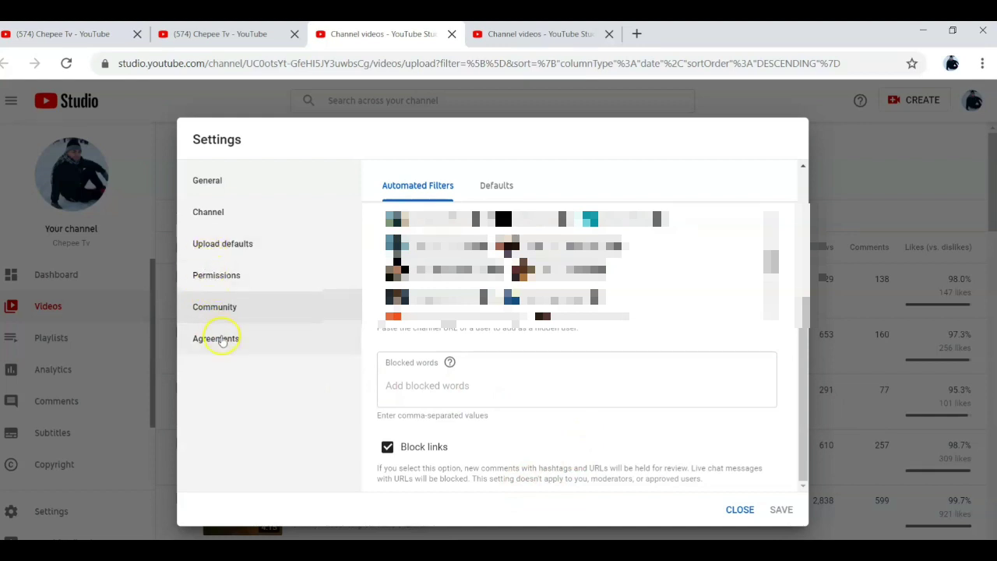
Show the channel's Permissions settings
click(216, 280)
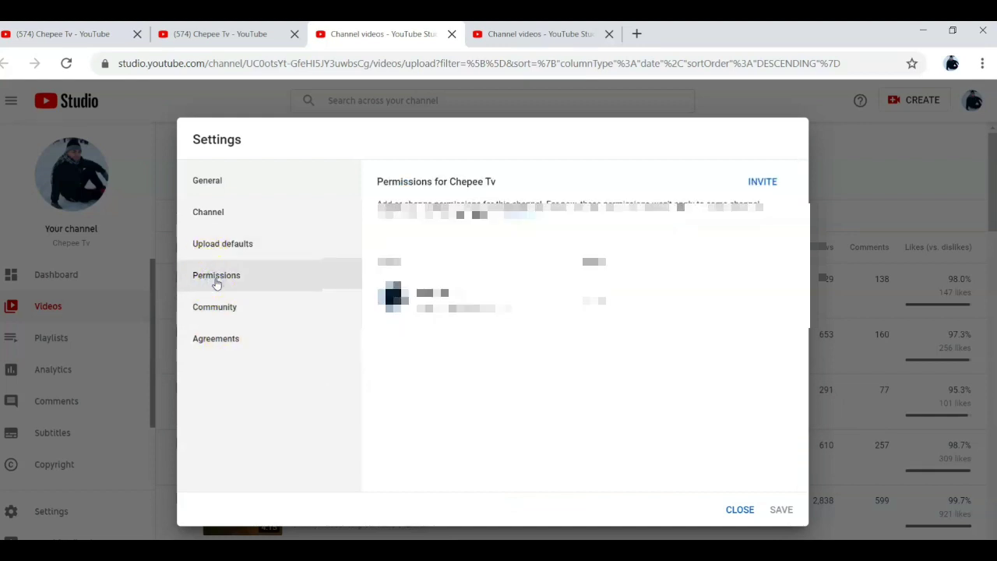